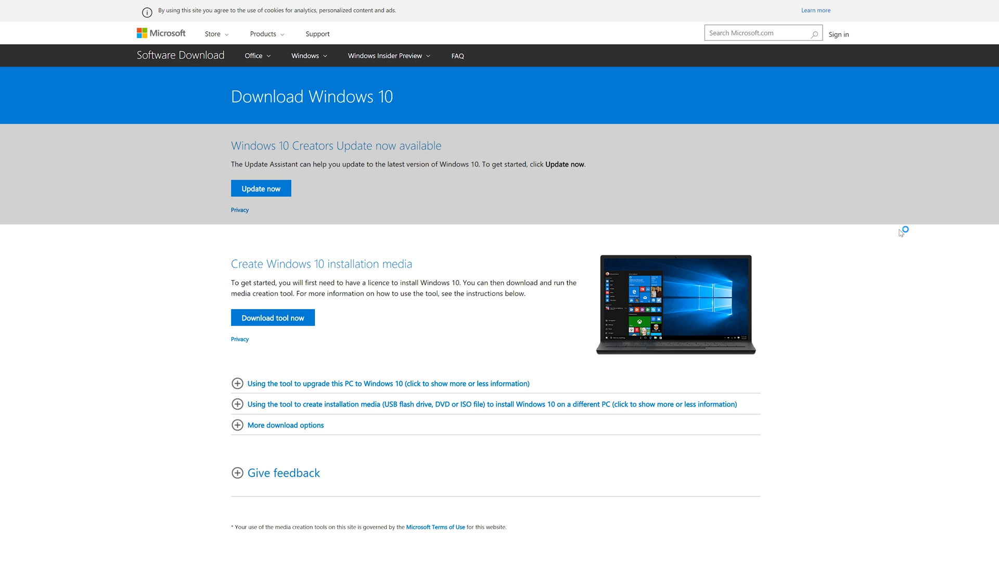
Step: Scroll down the Microsoft Software Download Windows 10 page to the media creation tool section
scroll(904, 240, down, 2)
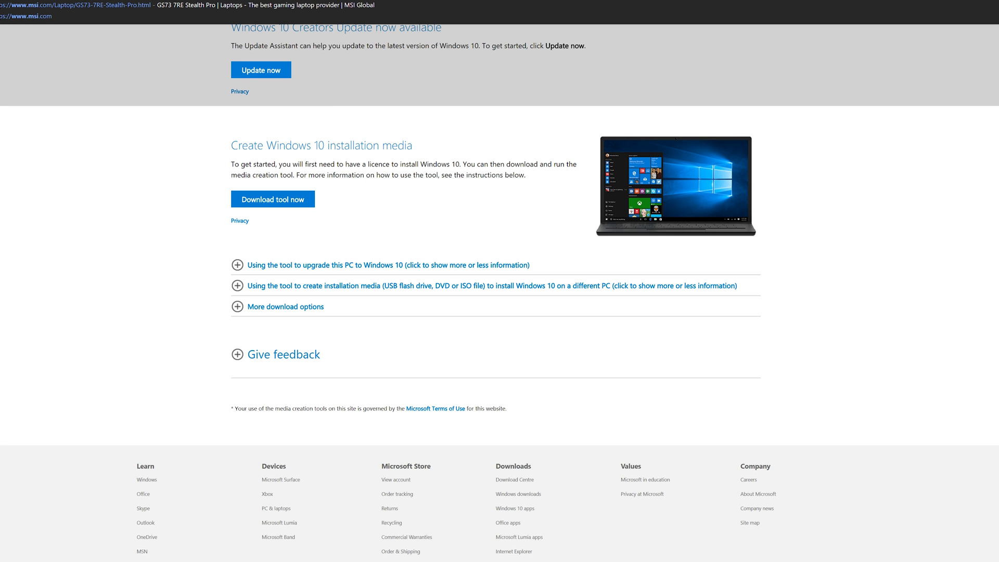
Step: Load MSI's GS73 7RE Stealth Pro page and show its specifications listing Windows 10 Home and Pro
key(Return)
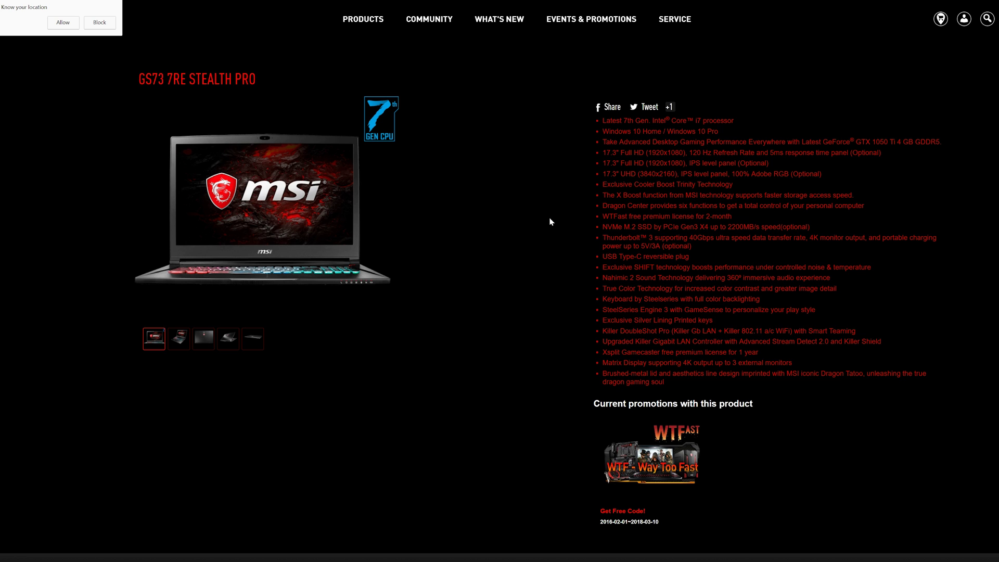
scroll(550, 221, down, 5)
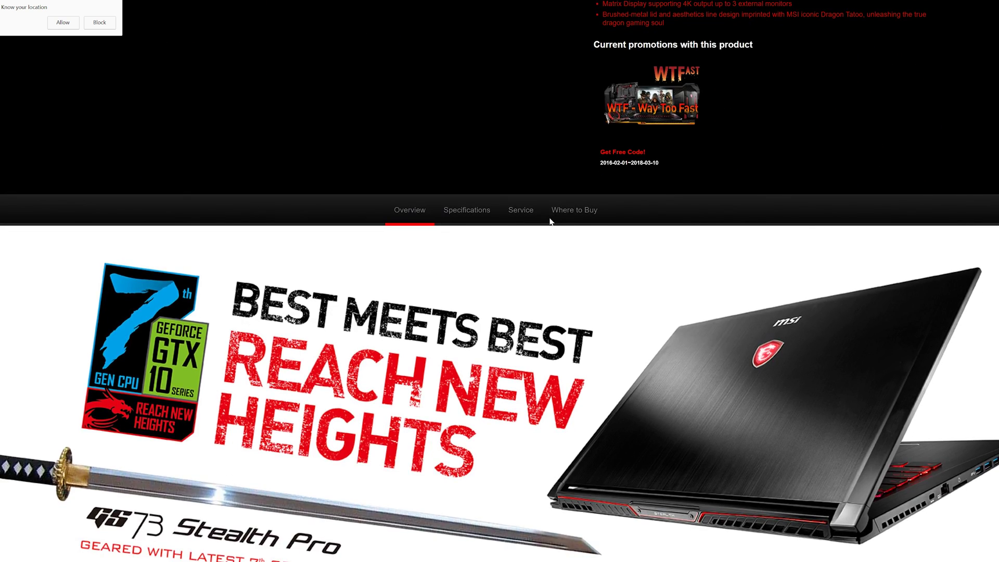
scroll(581, 252, down, 2)
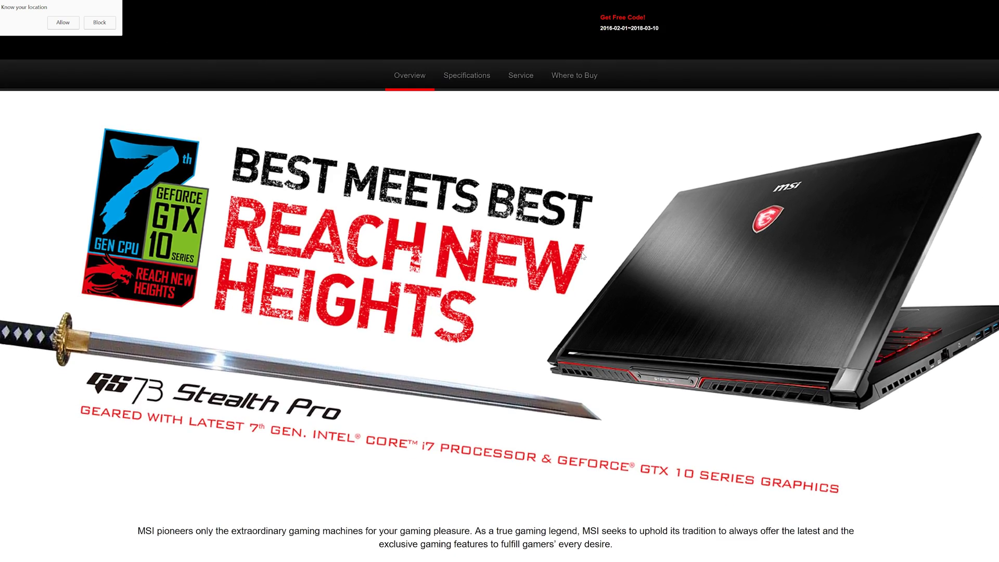
click(475, 82)
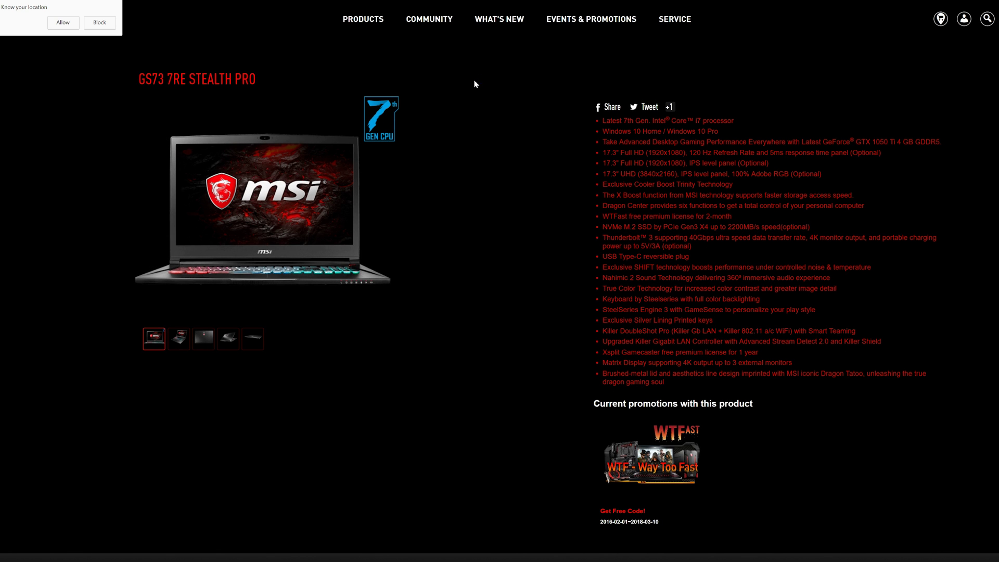
scroll(488, 186, down, 2)
scroll(487, 186, down, 3)
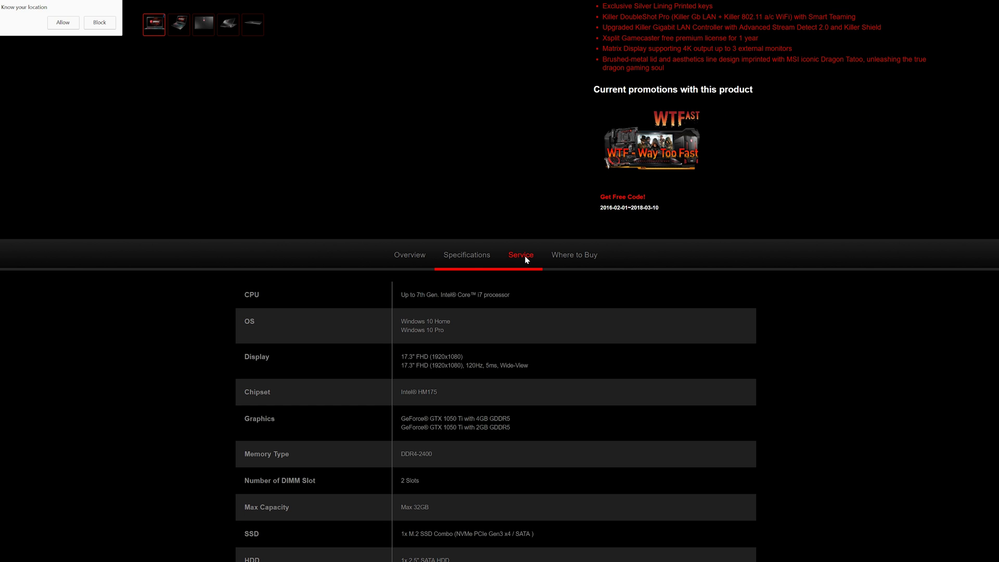
Step: Go to the GS73 7RE Stealth Pro support page's Driver downloads
click(520, 255)
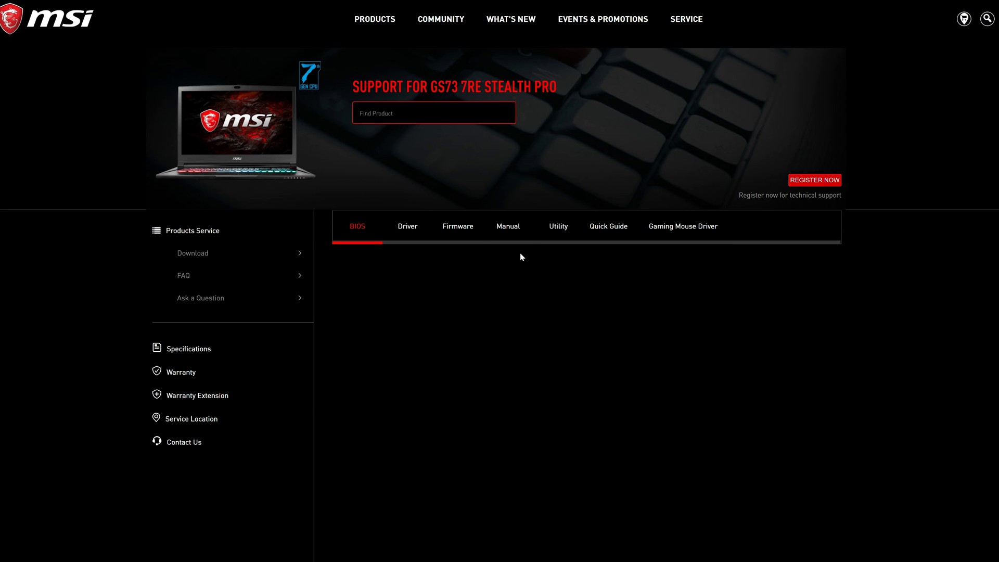
click(416, 229)
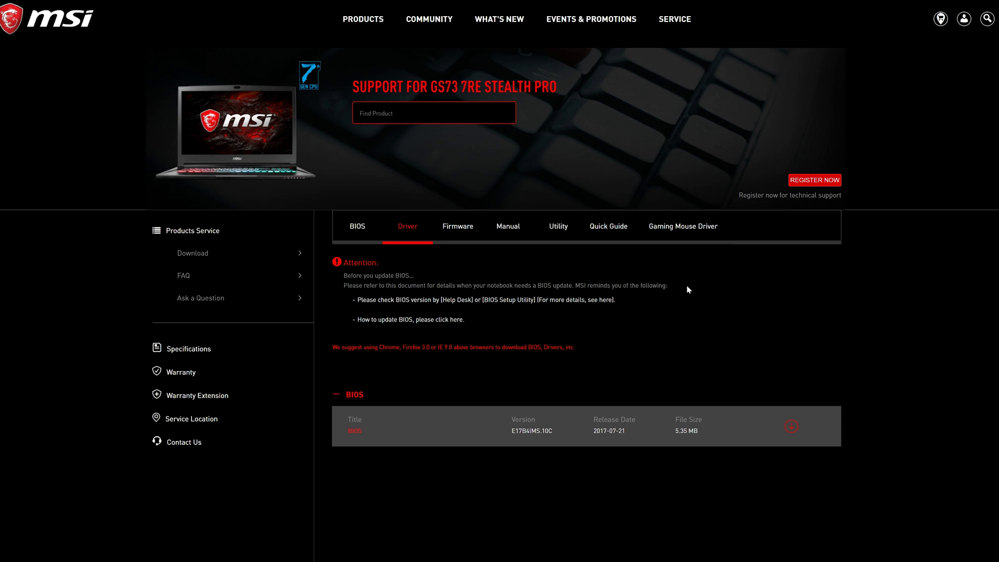
scroll(687, 290, down, 3)
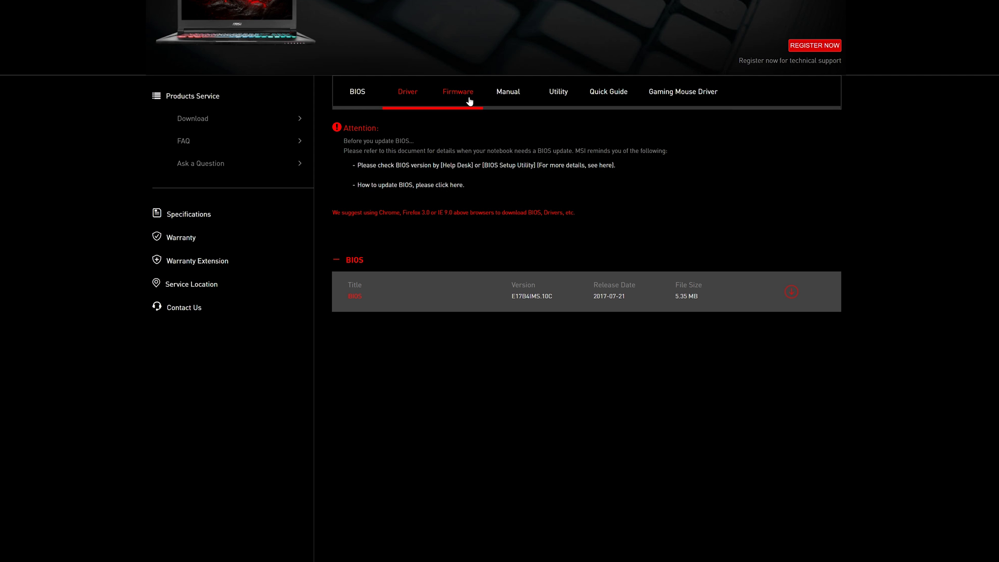
Step: Choose Win10 64 as the operating system and expand the Lan & Wireless Lan and Audio drivers
click(404, 102)
click(419, 161)
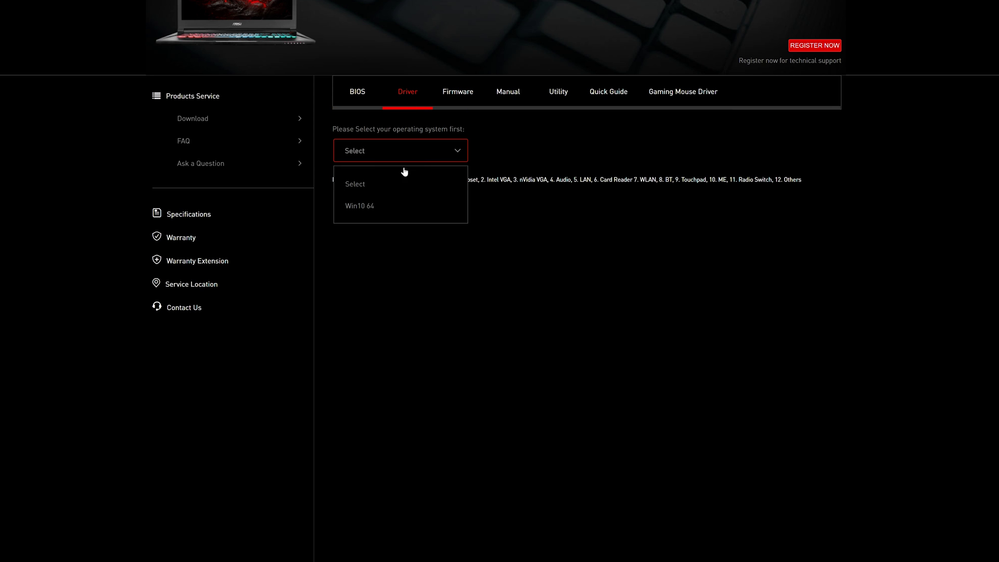
click(384, 204)
click(383, 213)
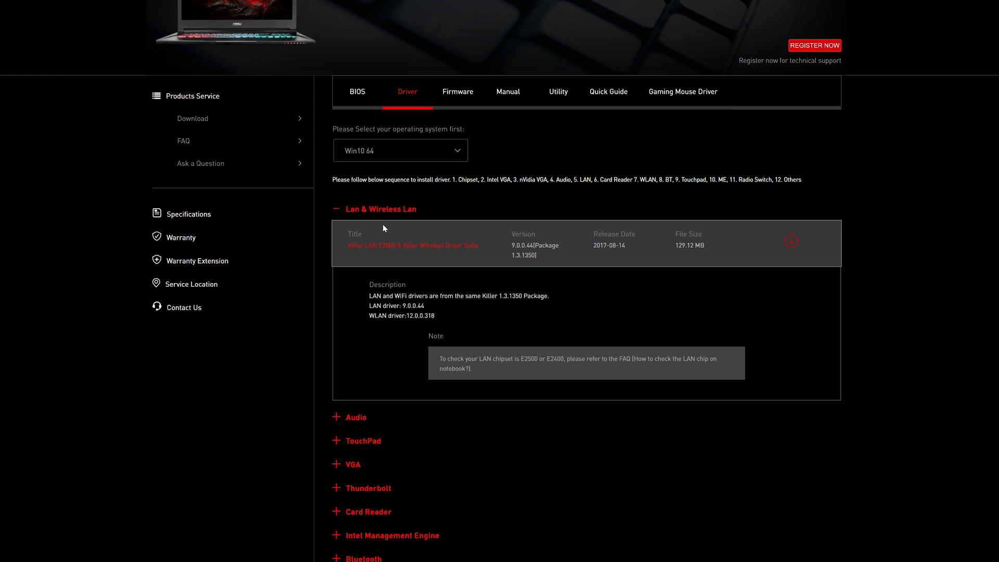
click(356, 416)
Step: Expand the TouchPad, VGA and Thunderbolt driver categories
scroll(370, 426, down, 6)
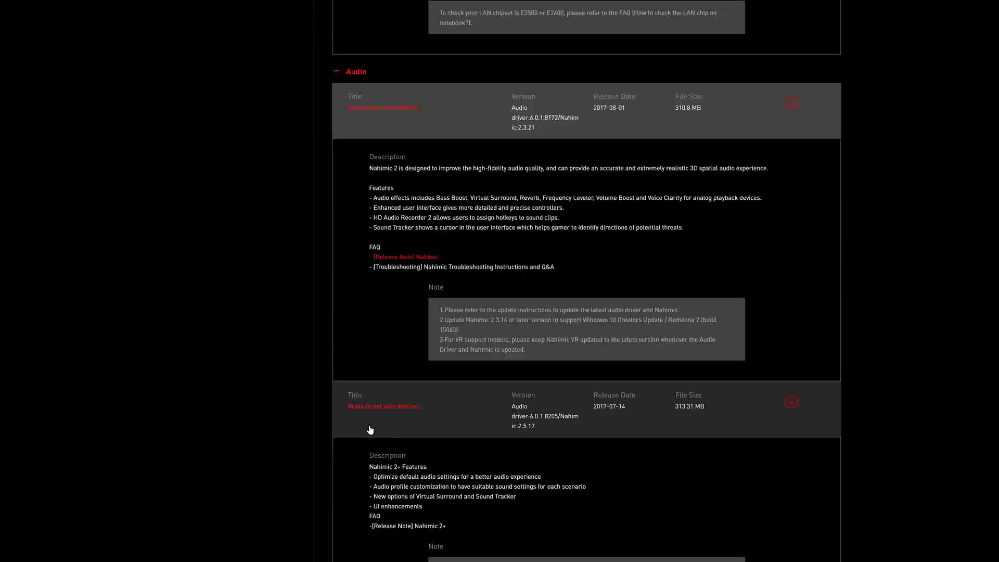
scroll(370, 429, down, 5)
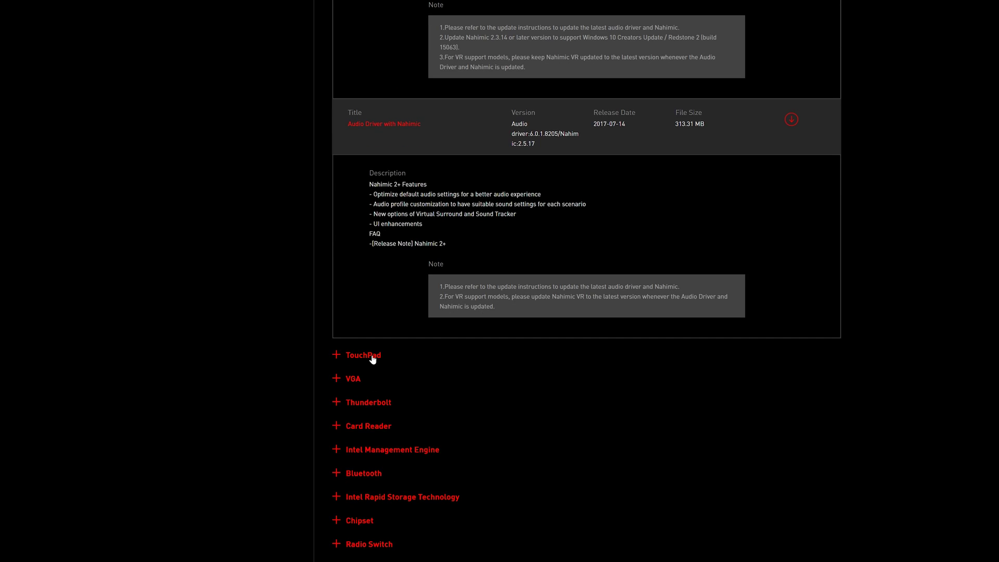
click(373, 358)
scroll(383, 382, down, 3)
click(356, 296)
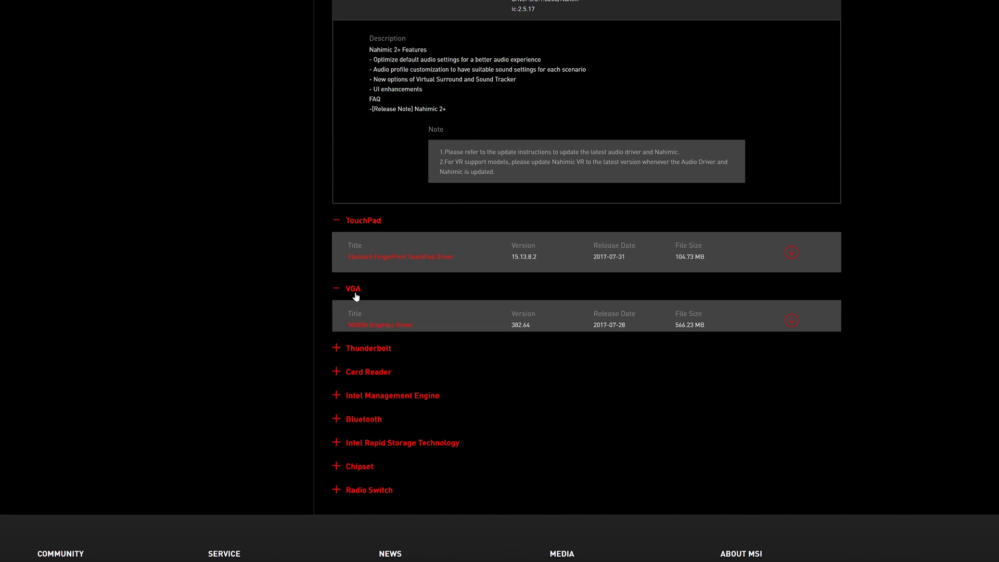
click(368, 397)
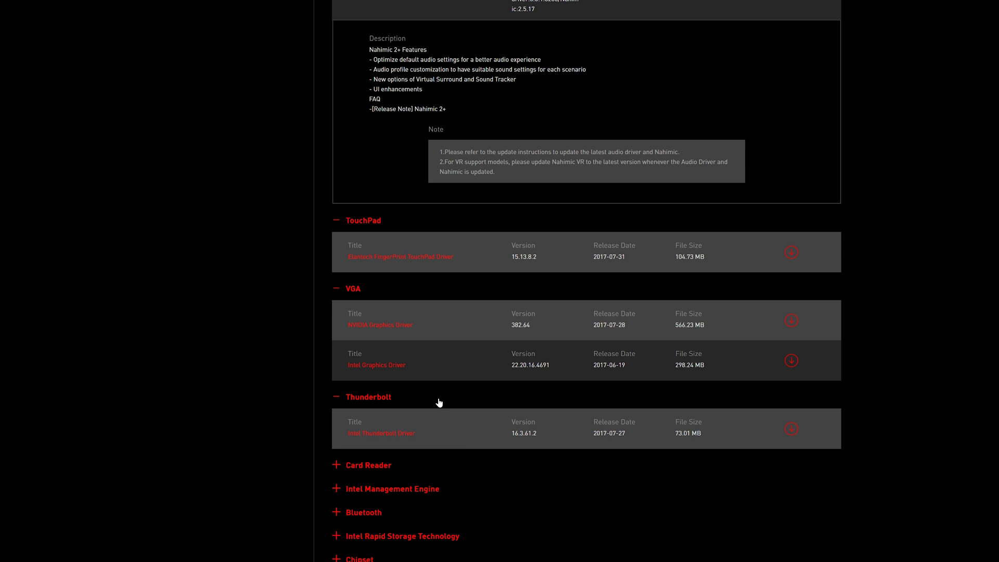
Step: Expand Card Reader, Intel Management Engine, Bluetooth, Intel Rapid Storage Technology and Chipset drivers
scroll(438, 404, down, 4)
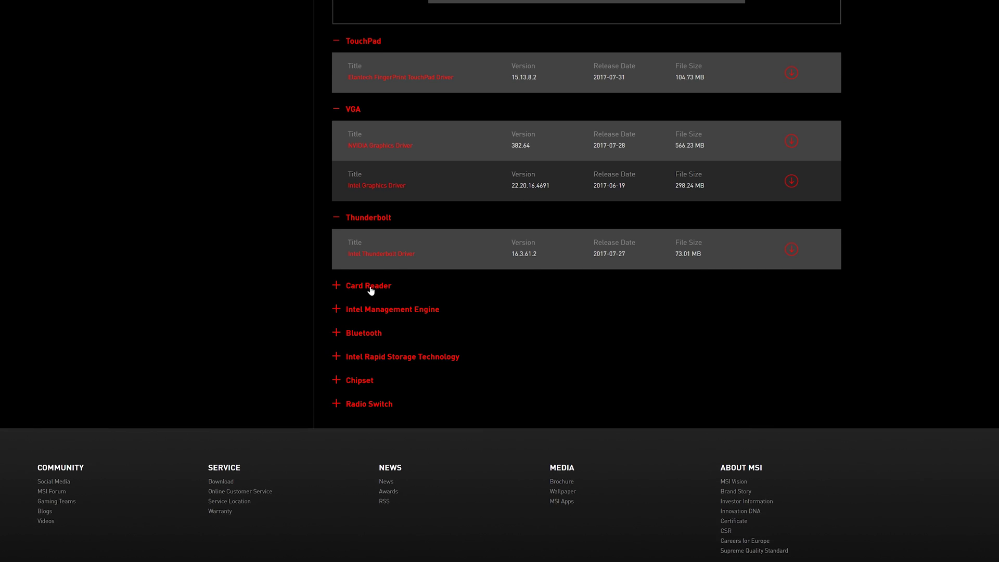
click(370, 290)
click(393, 362)
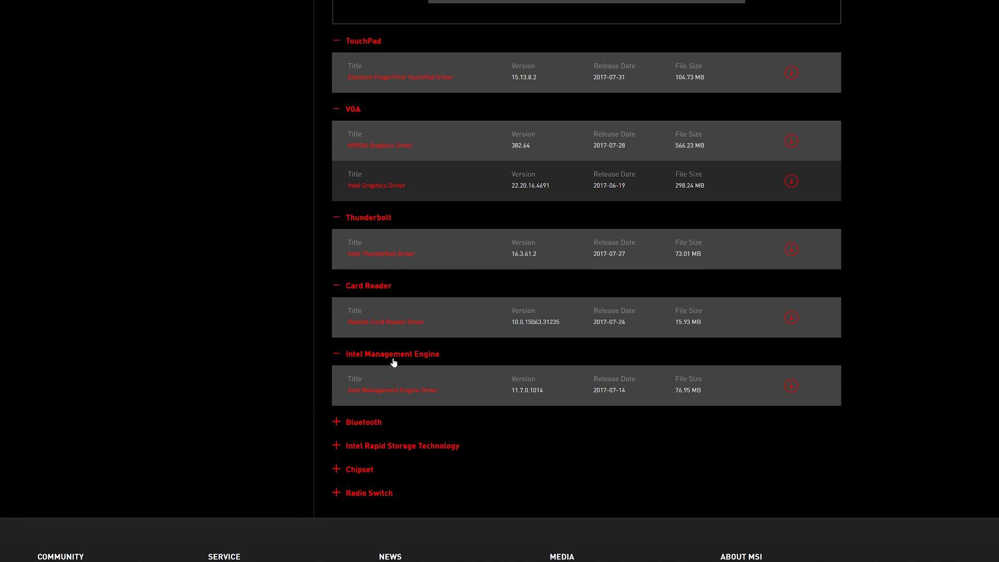
click(369, 421)
scroll(530, 337, down, 3)
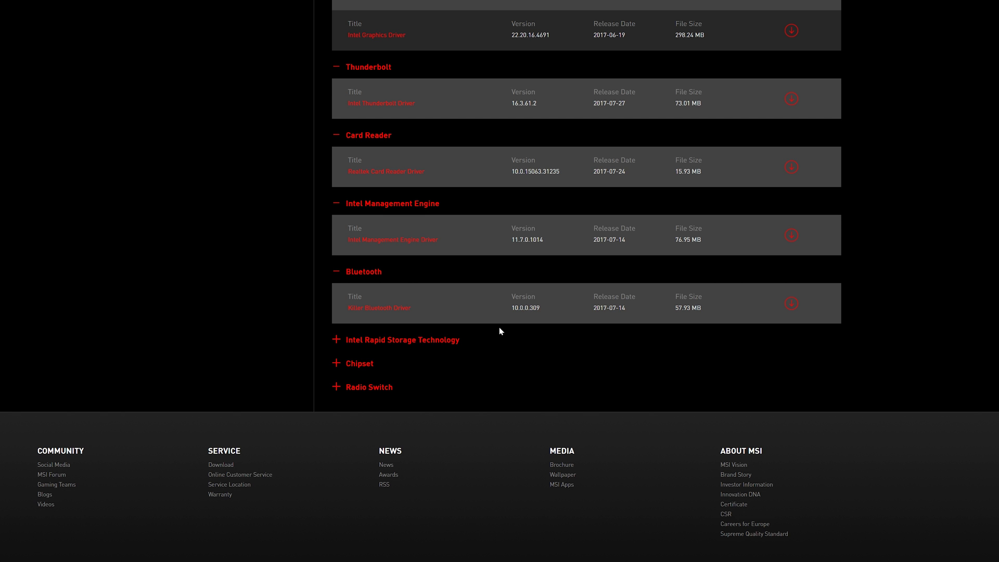
click(424, 341)
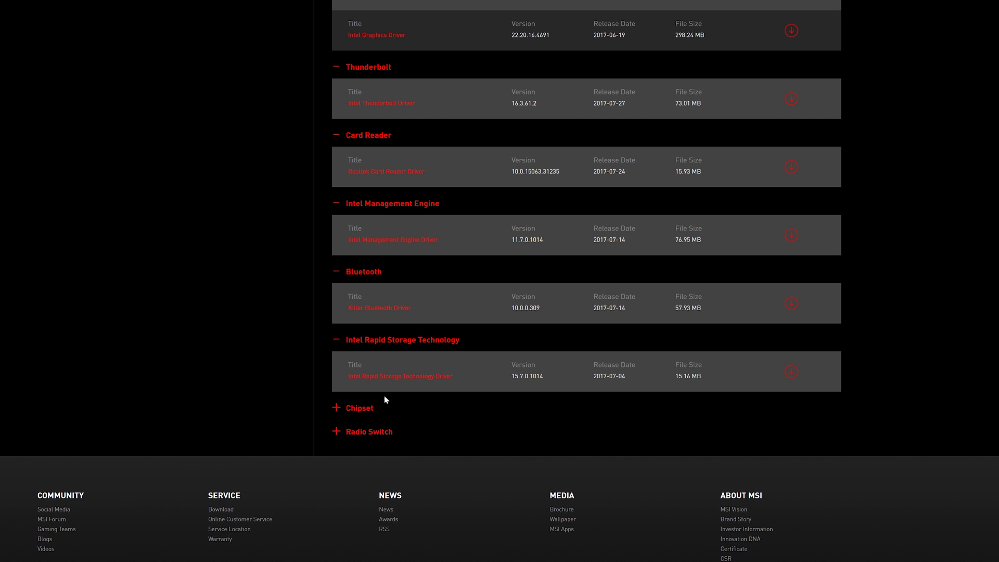
click(375, 407)
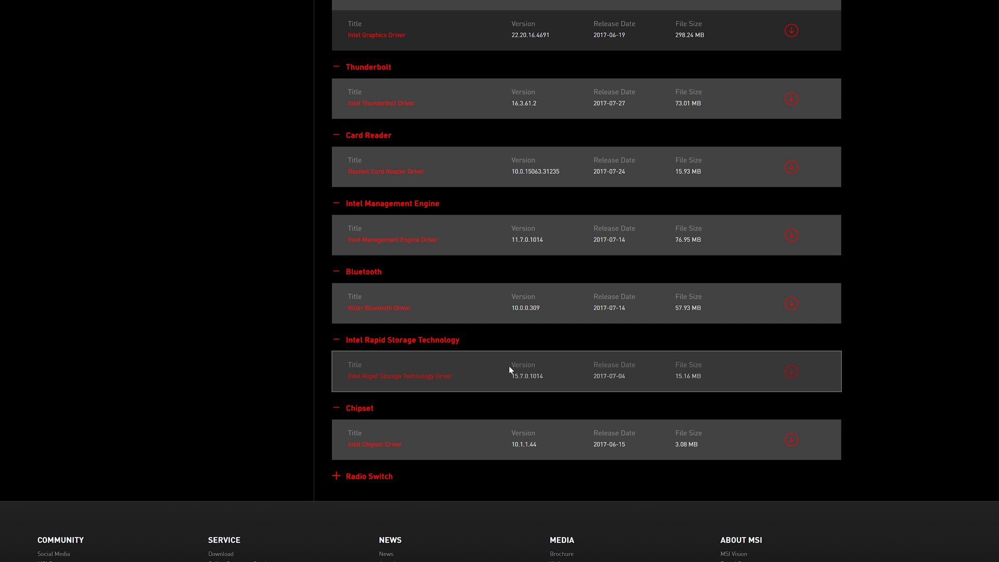
scroll(509, 369, up, 10)
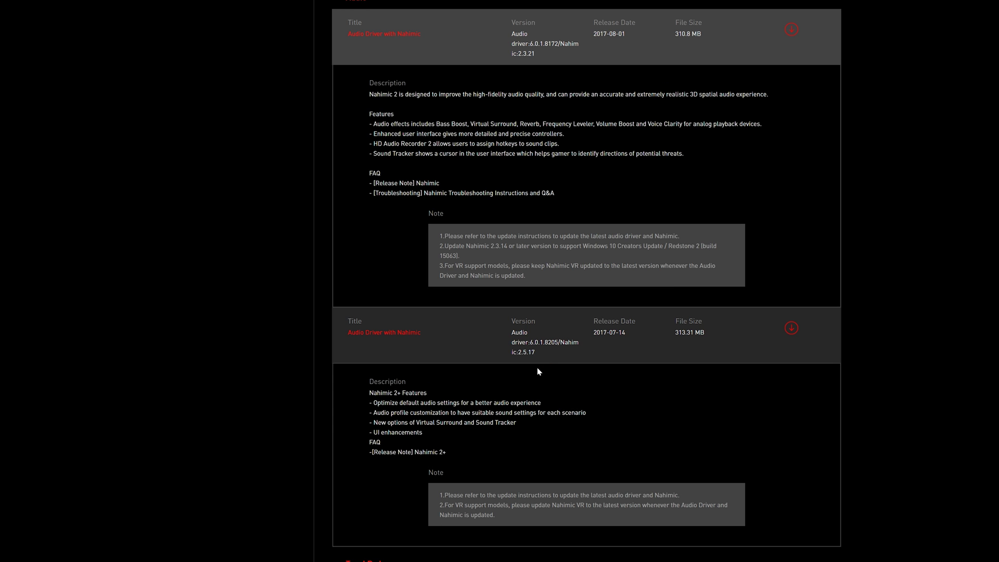
scroll(539, 370, up, 3)
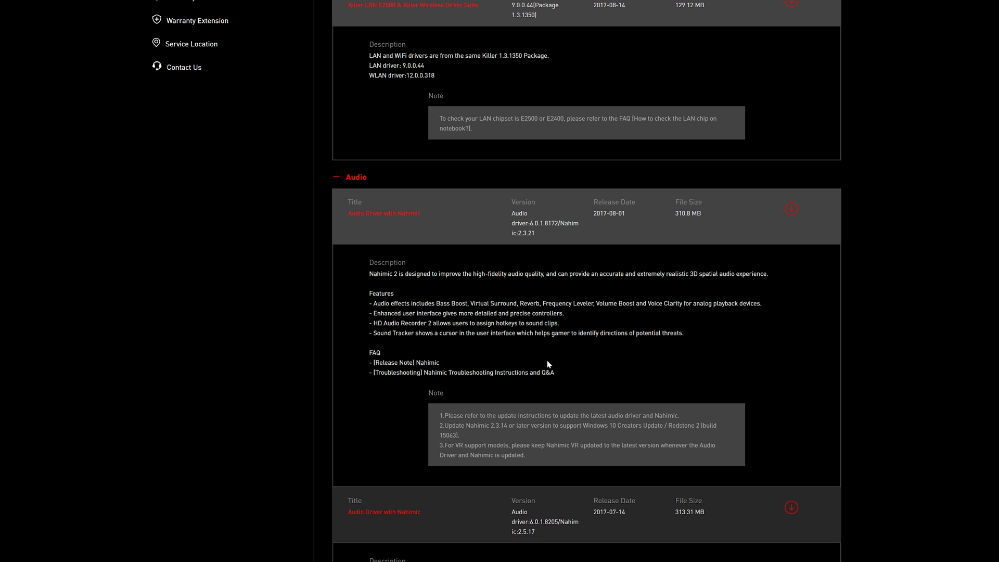
scroll(548, 364, up, 4)
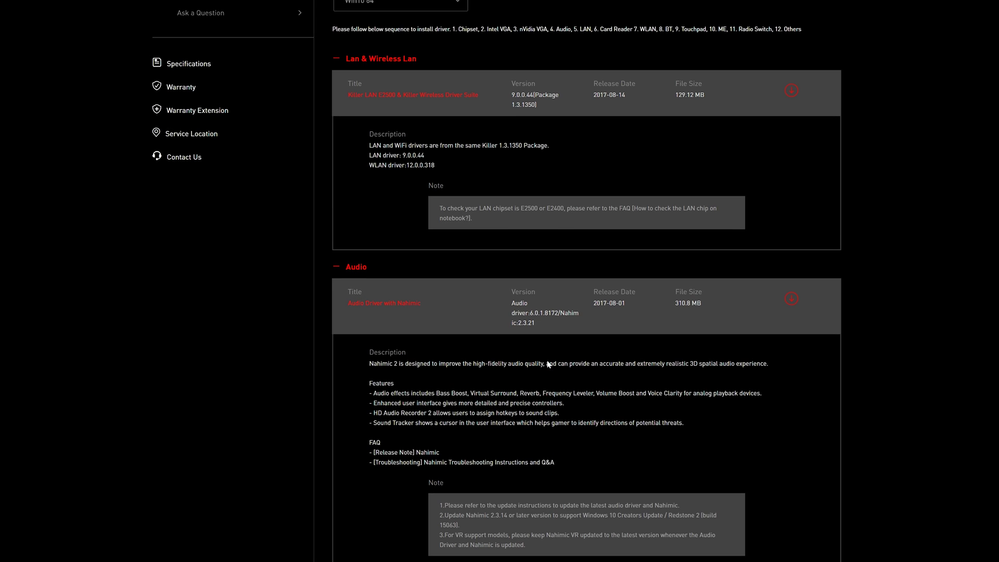